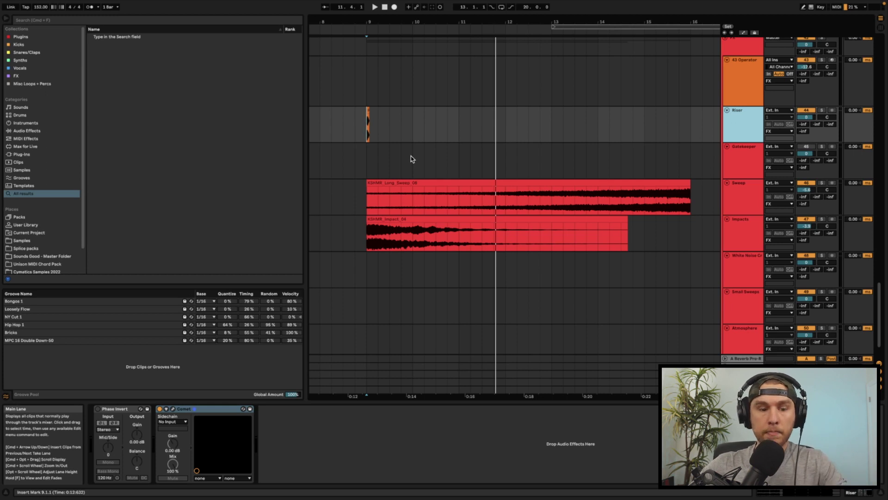
# Step: Solo the Riser track and play its short clip from bar 9
pyautogui.click(174, 411)
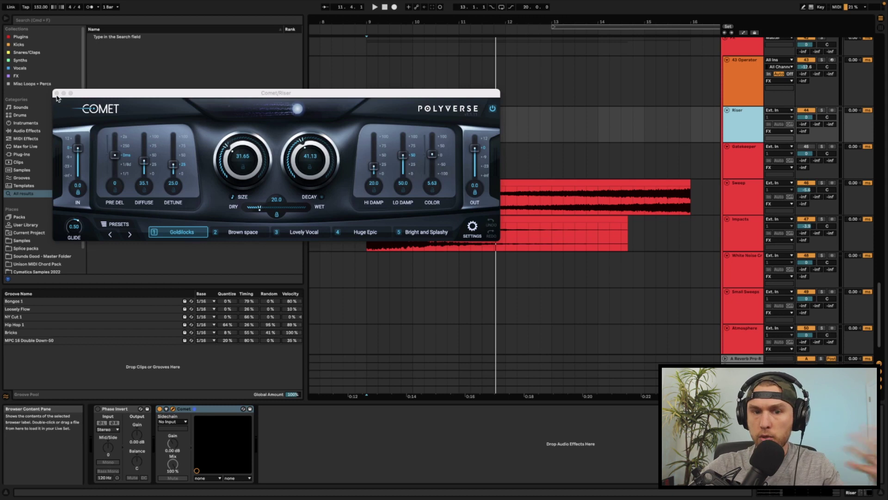
pyautogui.click(57, 91)
pyautogui.click(366, 124)
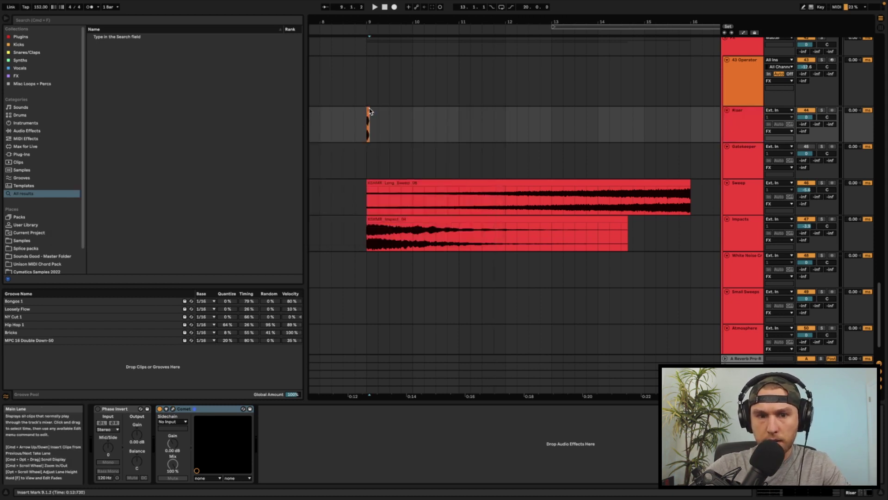
pyautogui.click(822, 110)
pyautogui.press('space')
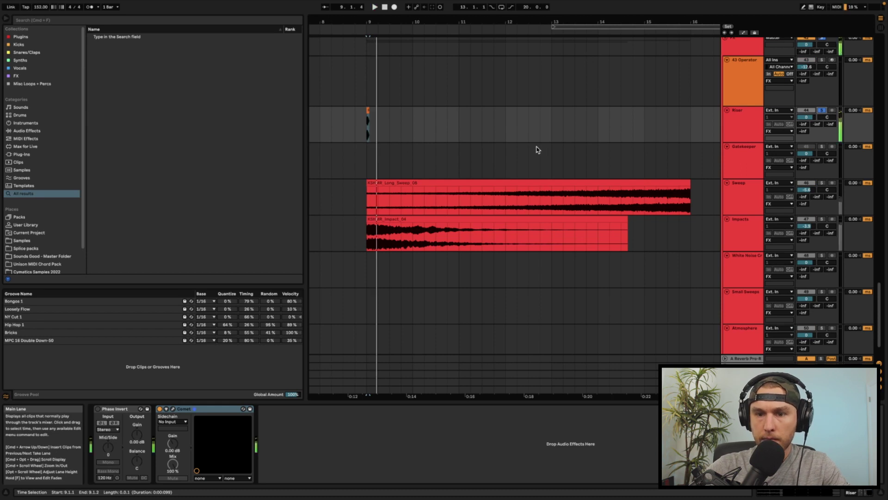
# Step: Load Comet's Bright and Splashy preset on the Riser track and set Size to 100 and Decay to 84.07
pyautogui.click(173, 409)
pyautogui.click(444, 231)
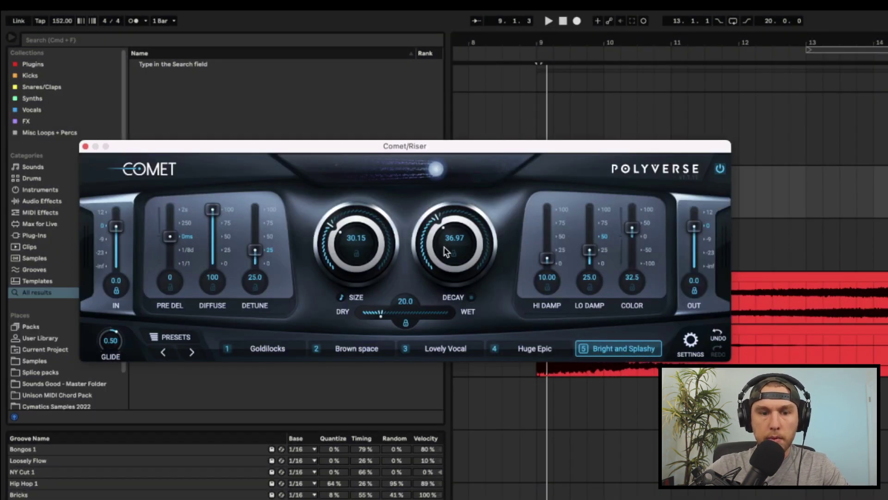
pyautogui.moveTo(444, 243); pyautogui.dragTo(462, 221)
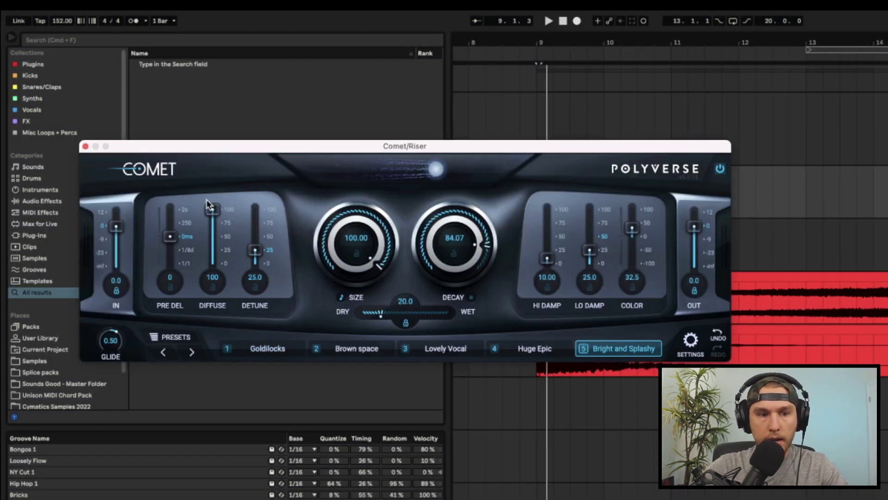
pyautogui.click(85, 147)
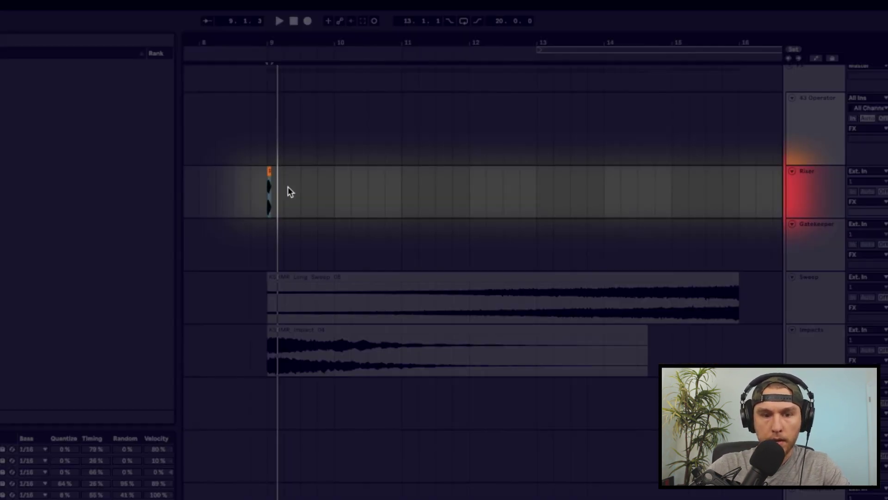
# Step: Automate Comet's Size in a downward curve from 100 at bar 9 to its minimum at bar 16, and play the riser
pyautogui.press('a')
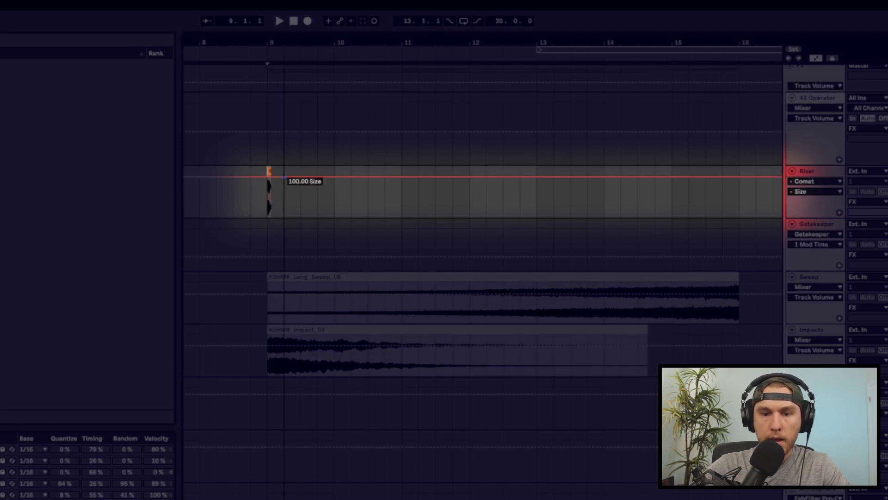
pyautogui.moveTo(737, 180); pyautogui.dragTo(739, 216)
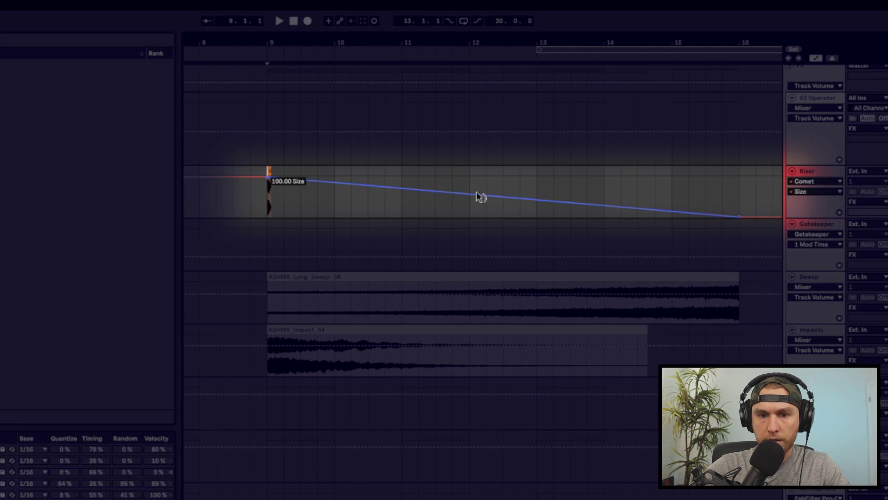
pyautogui.moveTo(488, 196); pyautogui.dragTo(487, 173)
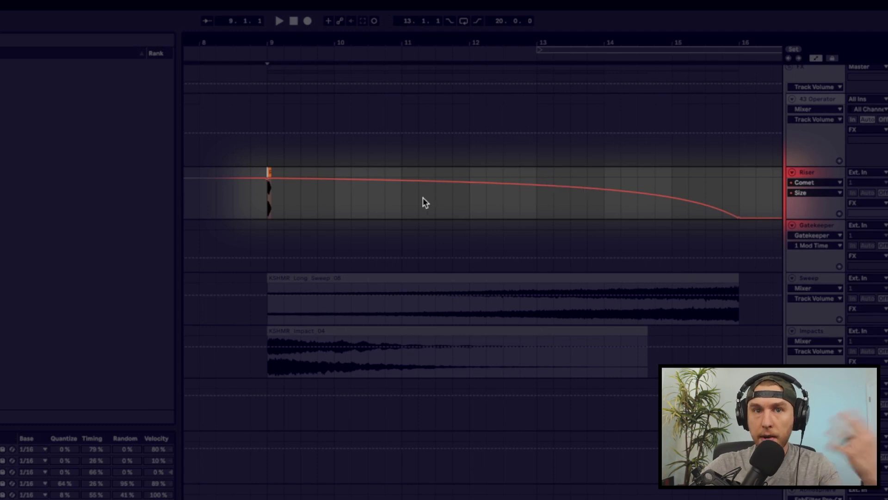
pyautogui.click(266, 196)
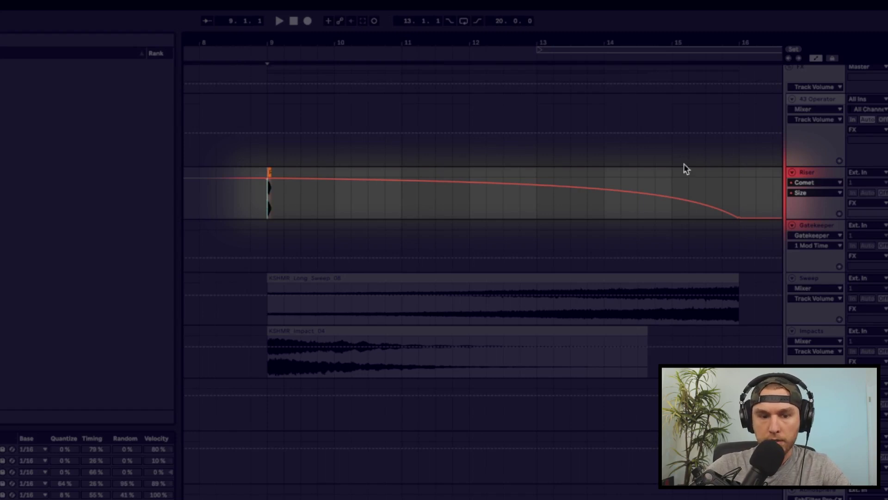
pyautogui.press('space')
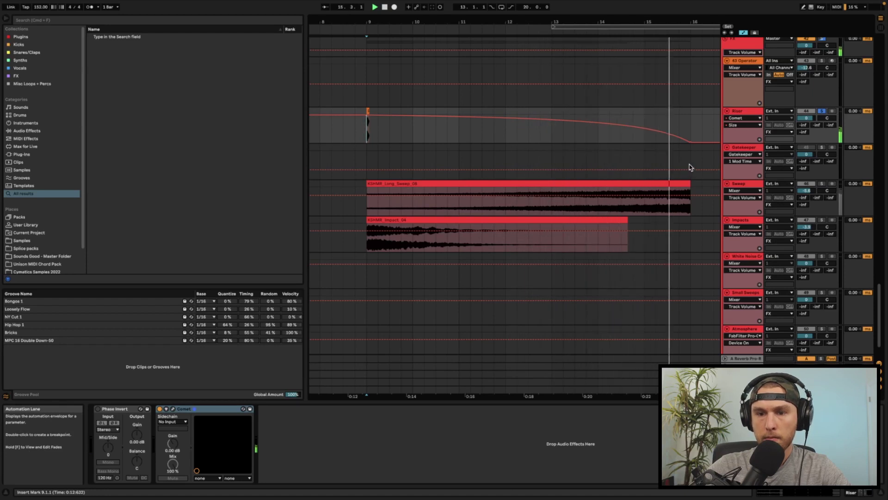
# Step: Automate Comet's Out level on the Riser track in a rising curve from 0.0 at bar 9 to 12.0 at bar 16
pyautogui.click(741, 126)
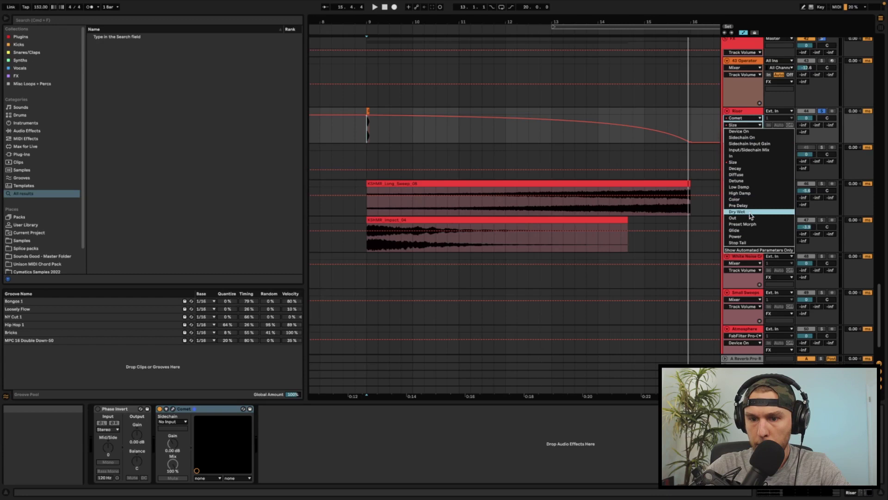
pyautogui.click(646, 149)
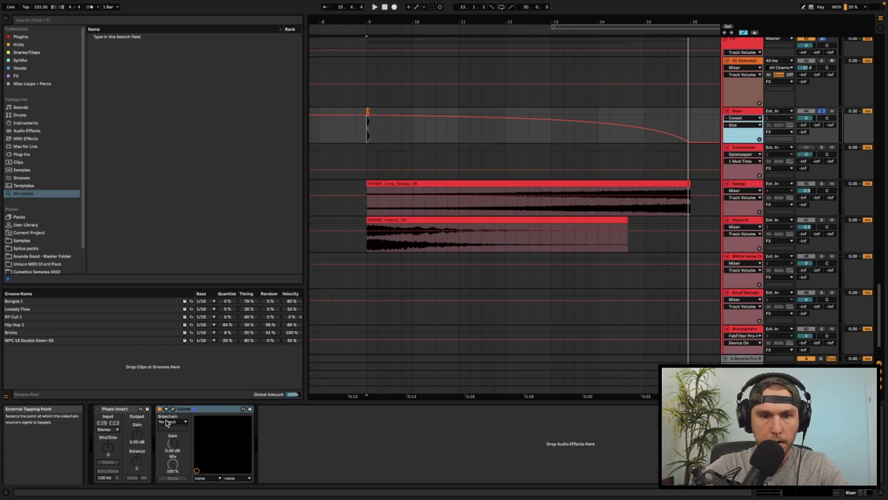
pyautogui.click(172, 408)
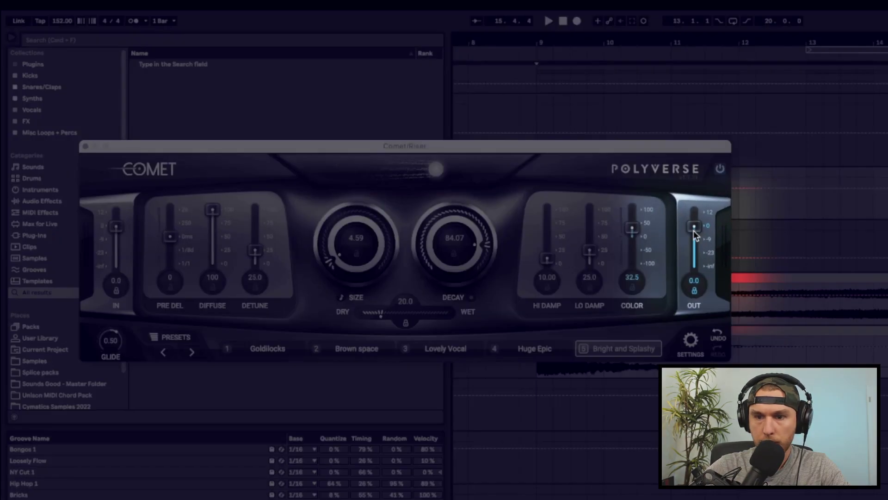
pyautogui.click(86, 146)
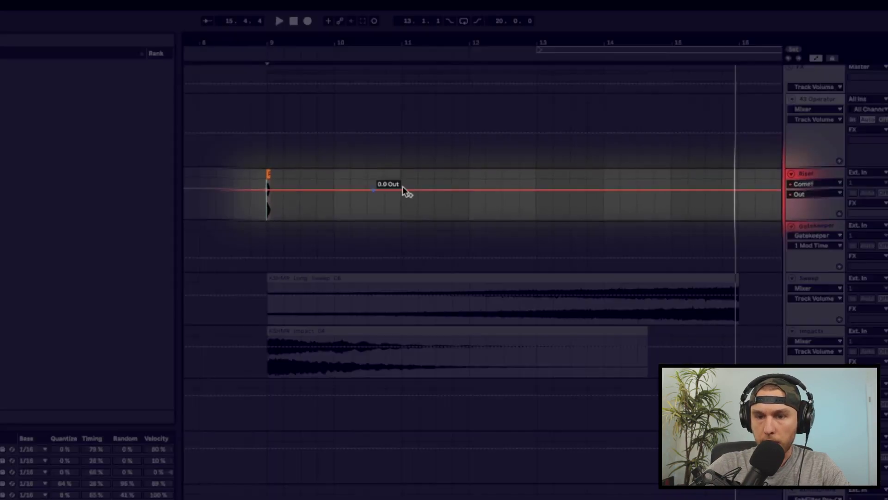
pyautogui.click(402, 188)
pyautogui.moveTo(736, 190); pyautogui.dragTo(737, 181)
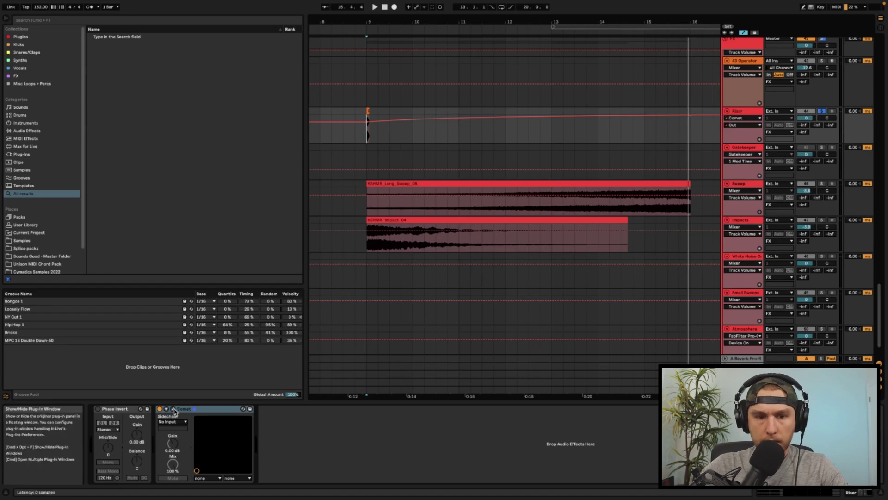
# Step: Raise Comet's Decay to 92.95 and play back the riser
pyautogui.click(174, 408)
pyautogui.moveTo(333, 160); pyautogui.dragTo(334, 166)
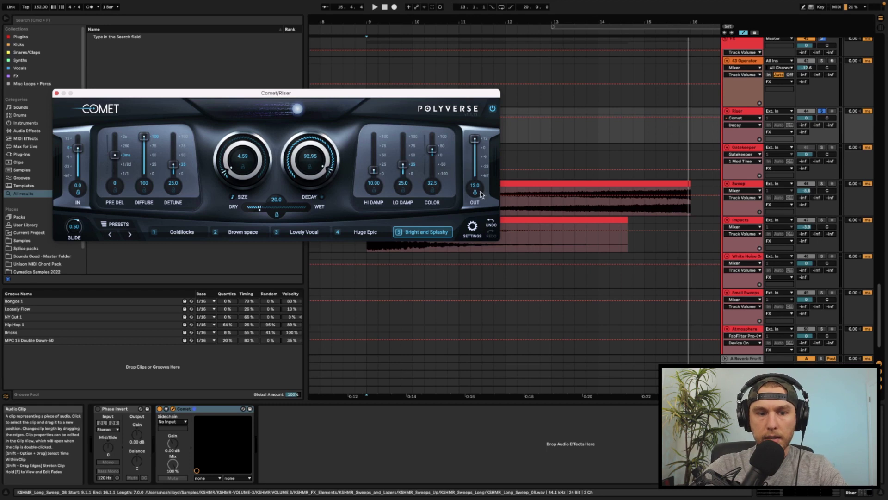
pyautogui.press('space')
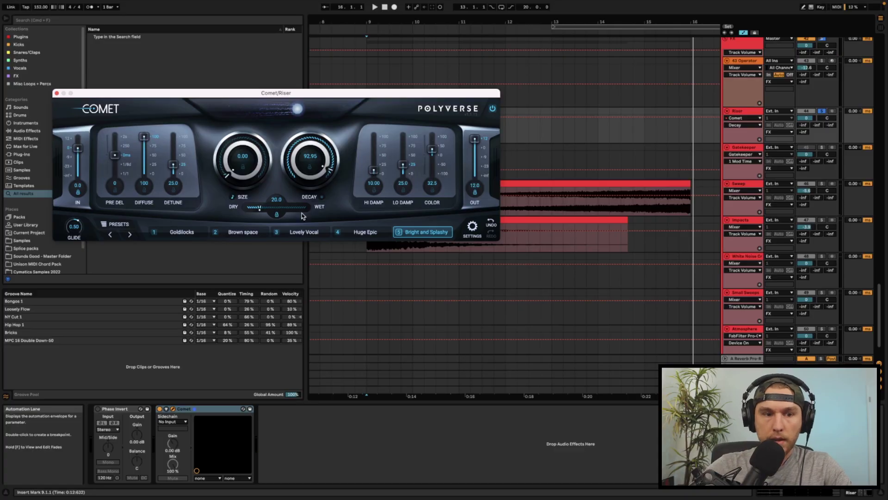
pyautogui.click(56, 93)
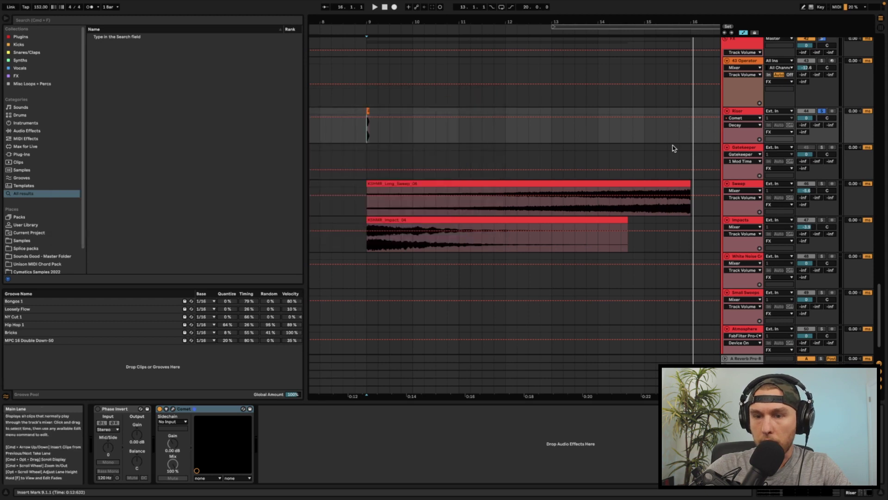
# Step: Open the Gatekeeper plug-in on the Gatekeeper track and set its first envelope's CV Output to Unipolar
pyautogui.click(744, 148)
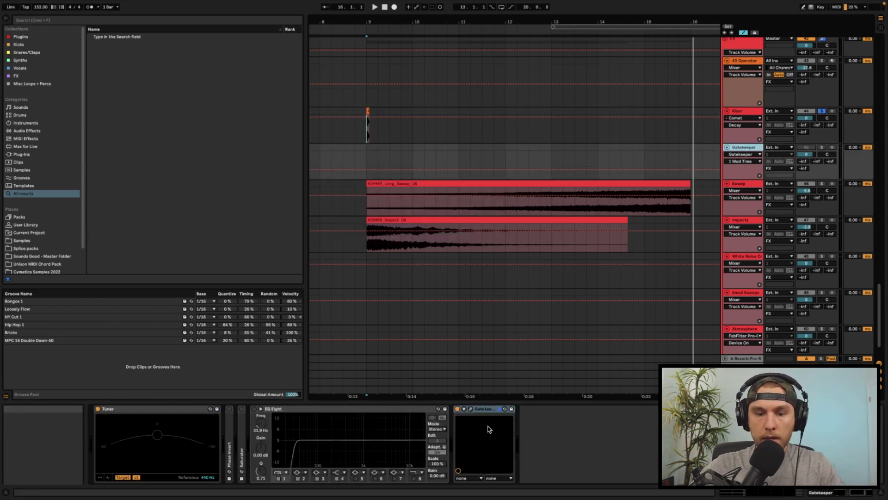
pyautogui.click(470, 409)
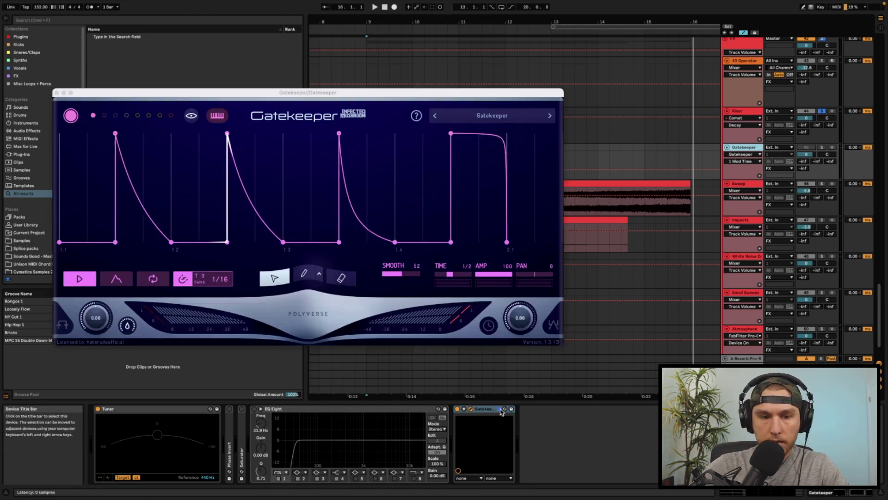
pyautogui.rightClick(123, 292)
pyautogui.moveTo(144, 293)
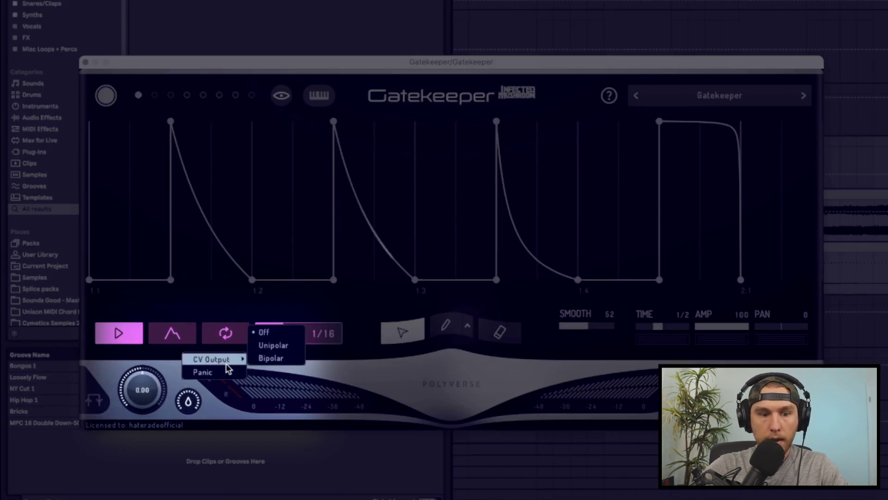
pyautogui.click(273, 345)
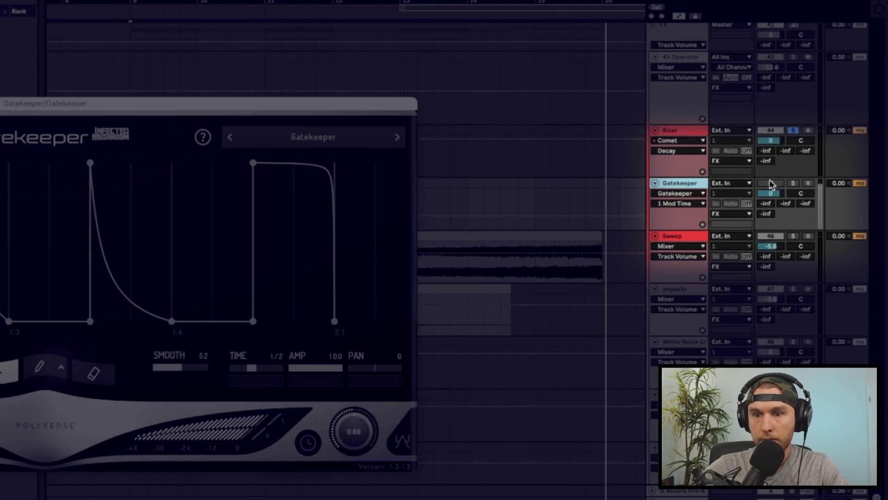
# Step: Set the sidechain input of Comet on the Riser track to Gatekeeper
pyautogui.click(670, 139)
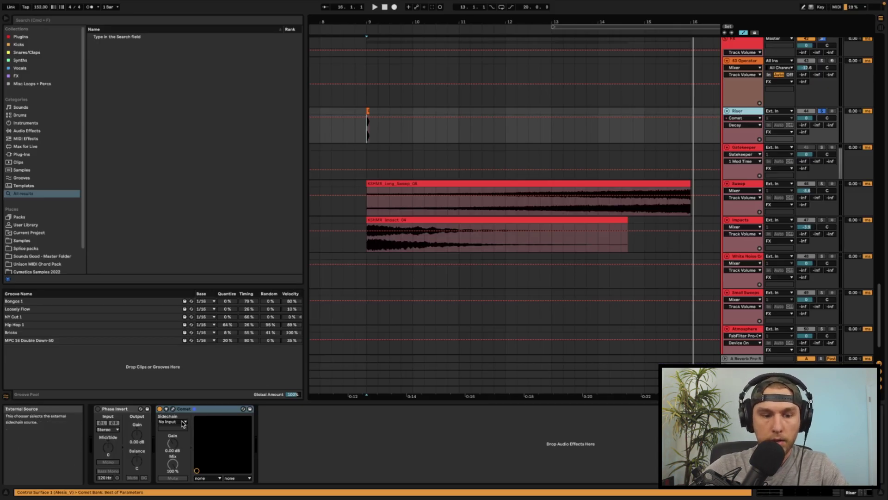
pyautogui.click(183, 423)
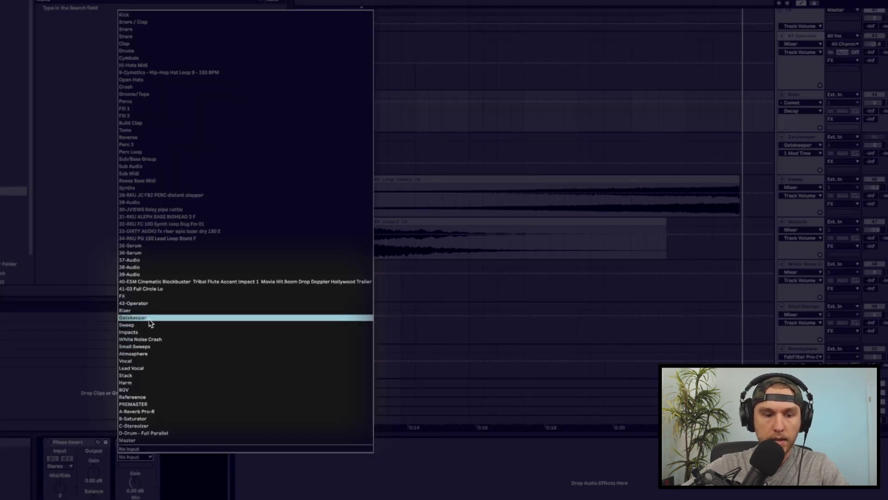
pyautogui.press('Return')
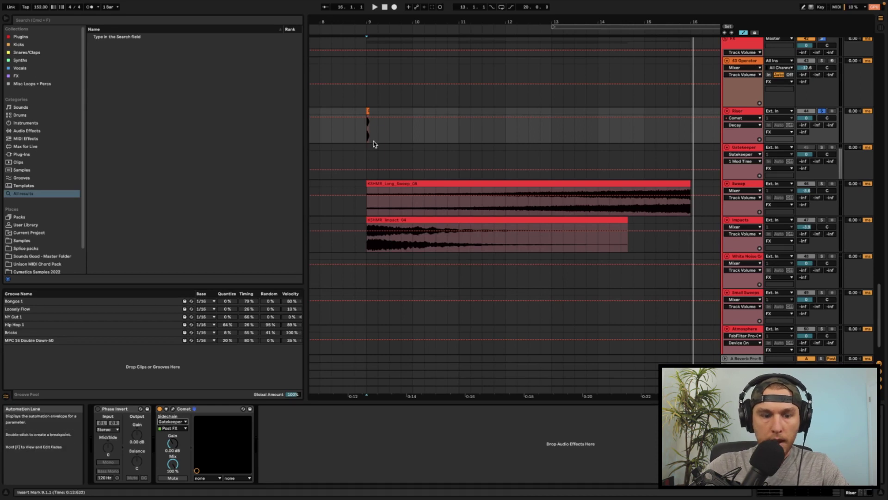
# Step: Assign Comet's CV inputs as Right for Dry/Wet, Right for Detune and Left for Color, and play the modulated riser
pyautogui.click(173, 408)
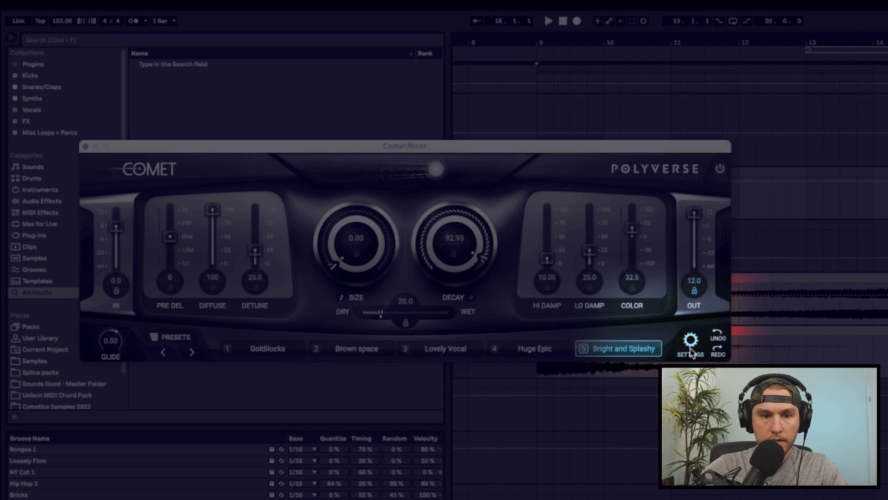
pyautogui.click(690, 342)
pyautogui.click(422, 182)
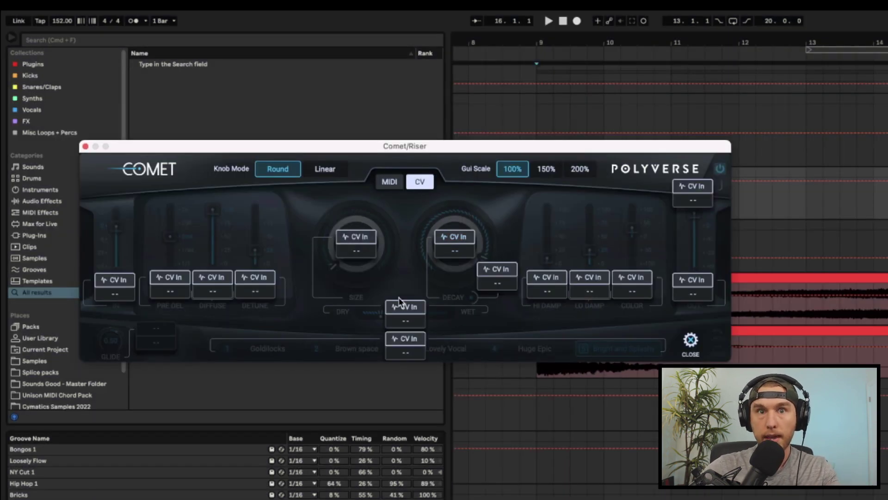
pyautogui.click(409, 309)
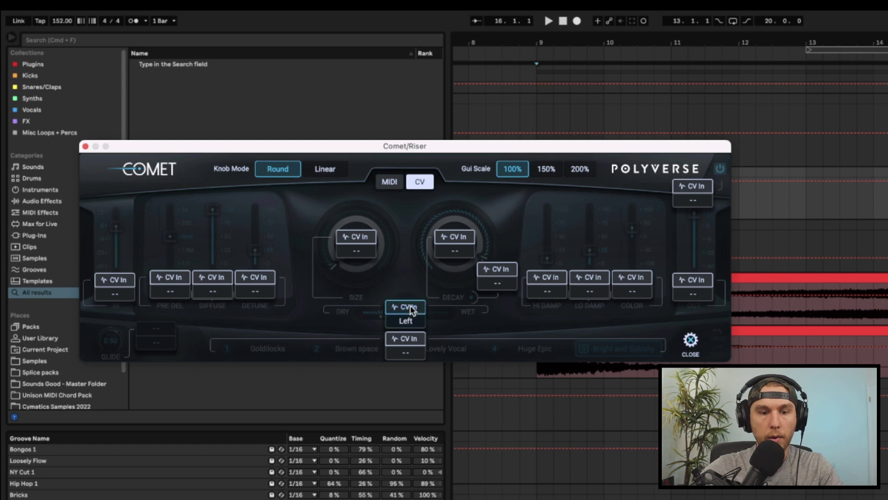
pyautogui.click(262, 277)
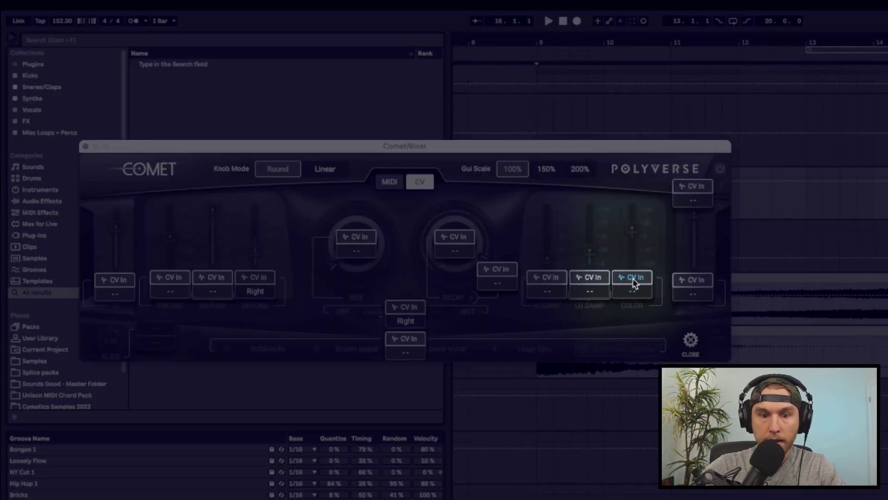
pyautogui.click(633, 280)
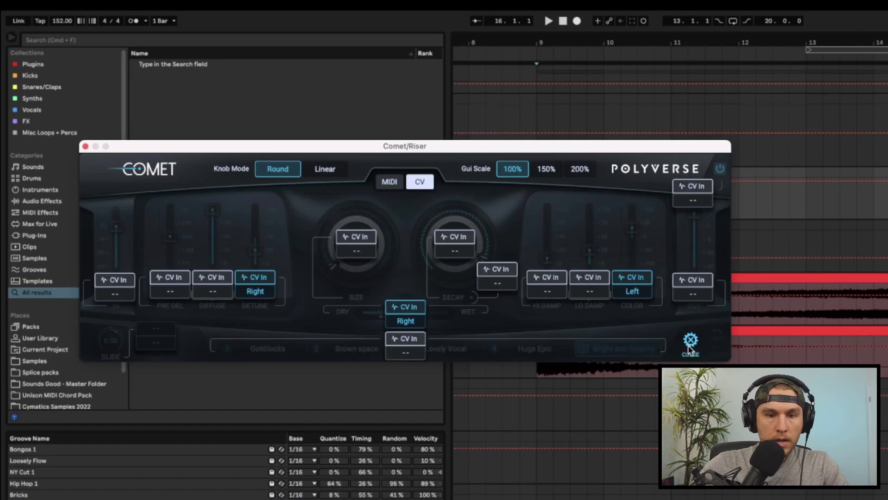
pyautogui.click(690, 343)
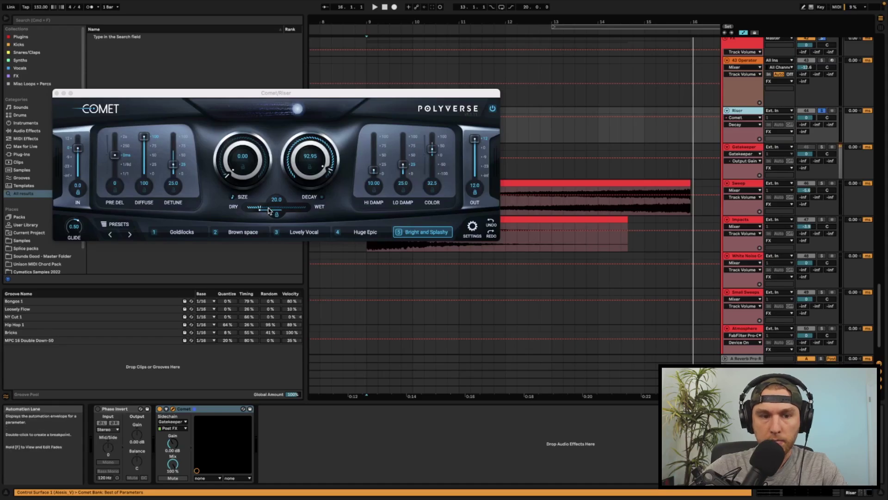
pyautogui.press('space')
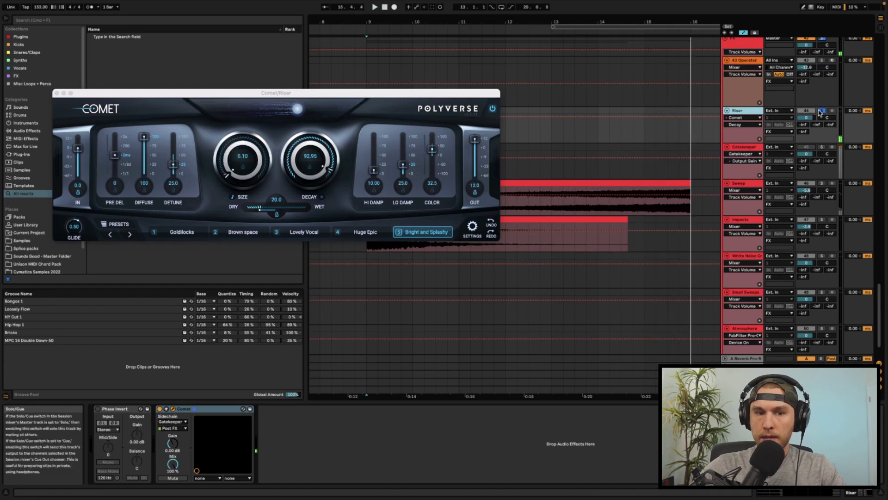
# Step: Solo track 28, the distant clapper percussion track with Wider on it
pyautogui.click(742, 146)
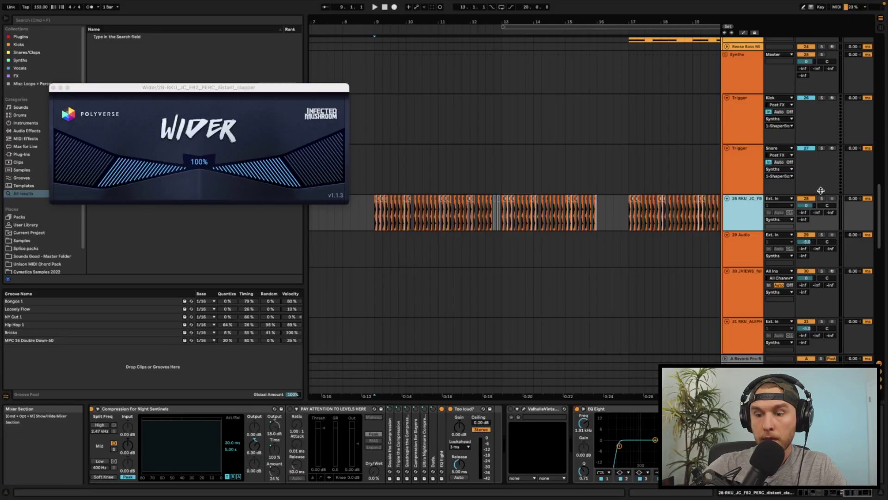
pyautogui.click(821, 198)
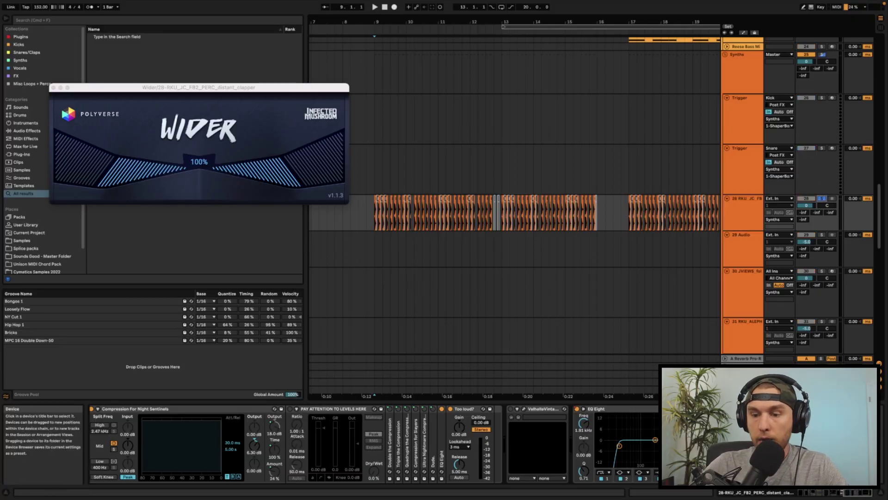
# Step: Show the automation lanes to reveal Wider's Amount curve on the distant clapper track, and play it from bar 9
pyautogui.press('super+alt+p')
pyautogui.press('super+alt+p')
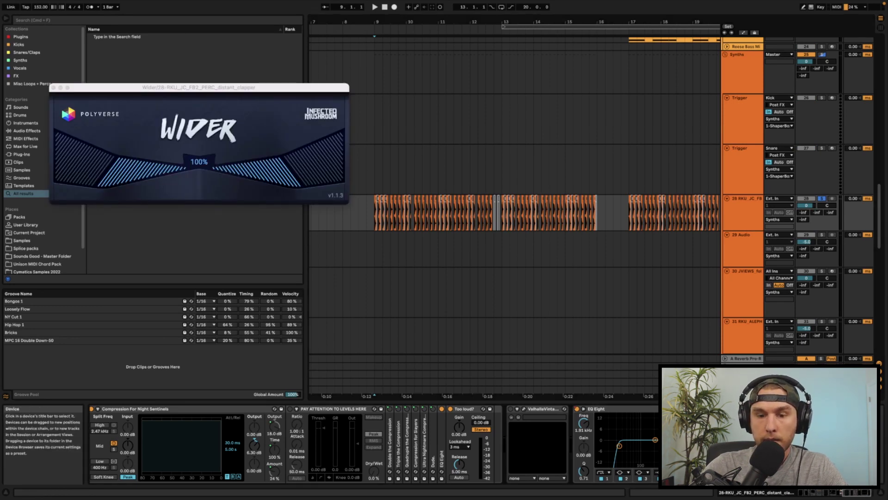
pyautogui.press('a')
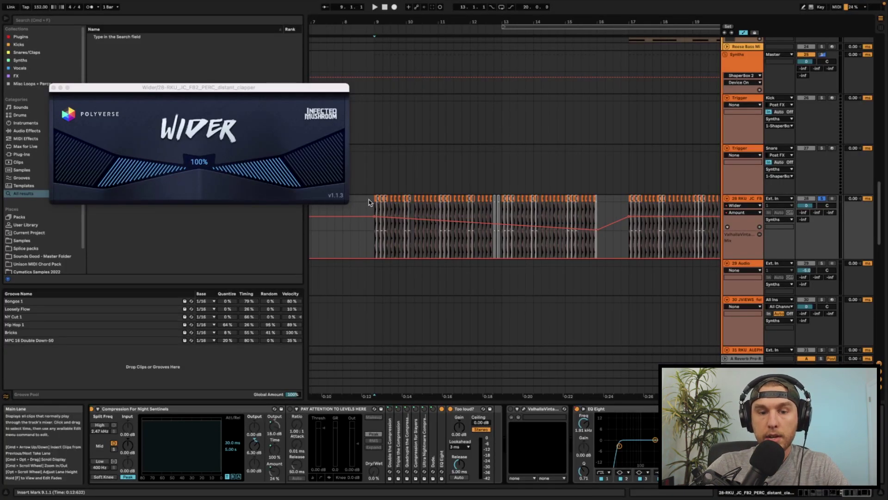
pyautogui.press('space')
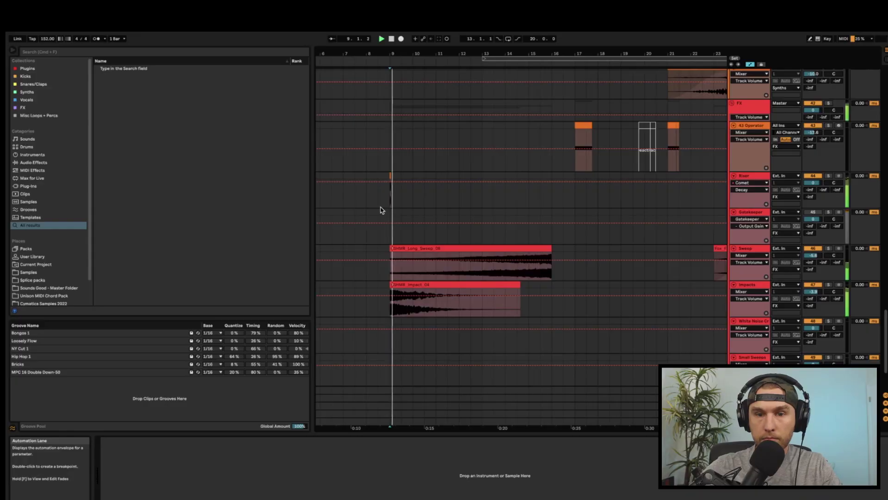
# Step: Examine the percussion, bass and synth tracks and the clapper's Wider automation while the full arrangement plays through the build-up and drop
pyautogui.scroll(15, 397, 207)
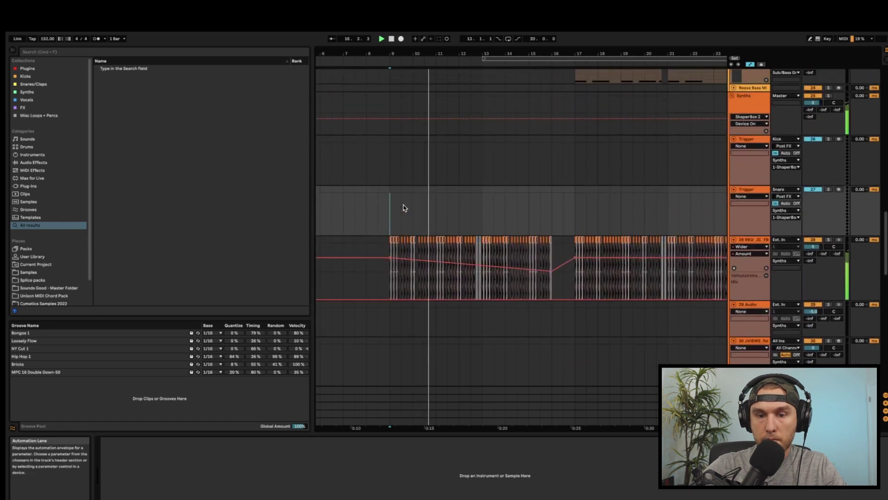
pyautogui.scroll(5, 538, 213)
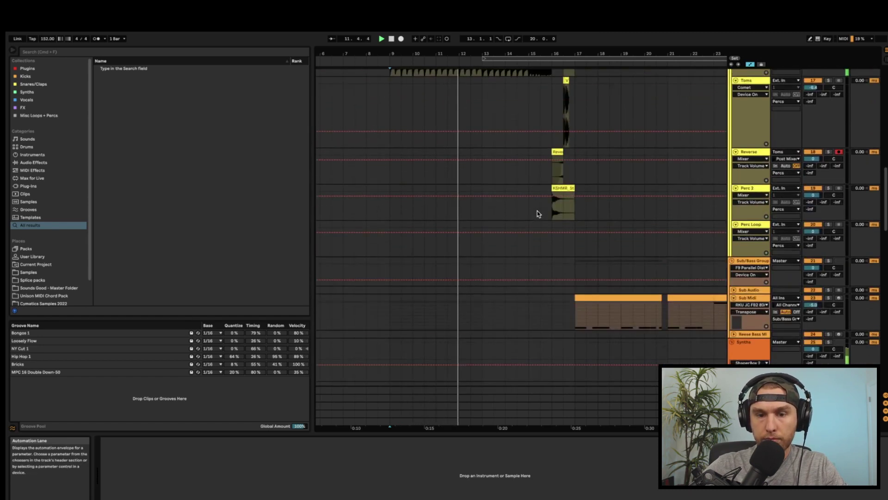
pyautogui.scroll(-4, 538, 213)
pyautogui.scroll(-5, 538, 214)
pyautogui.scroll(9, 538, 213)
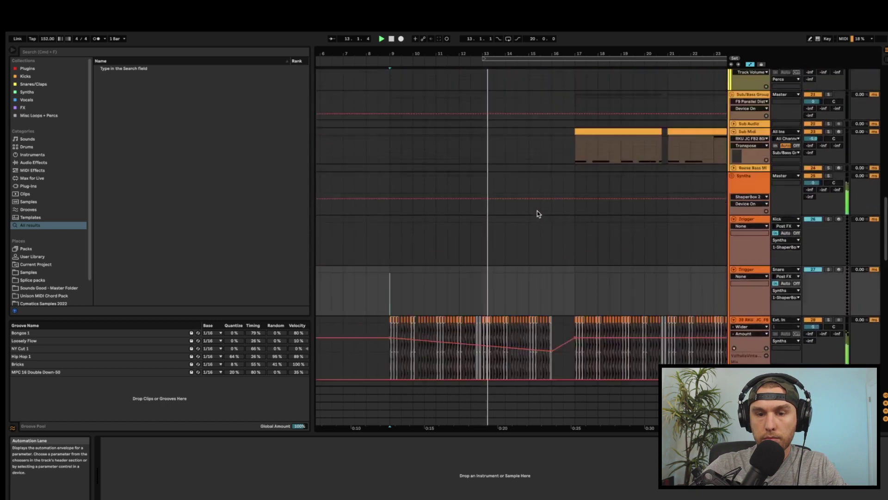
pyautogui.scroll(8, 538, 213)
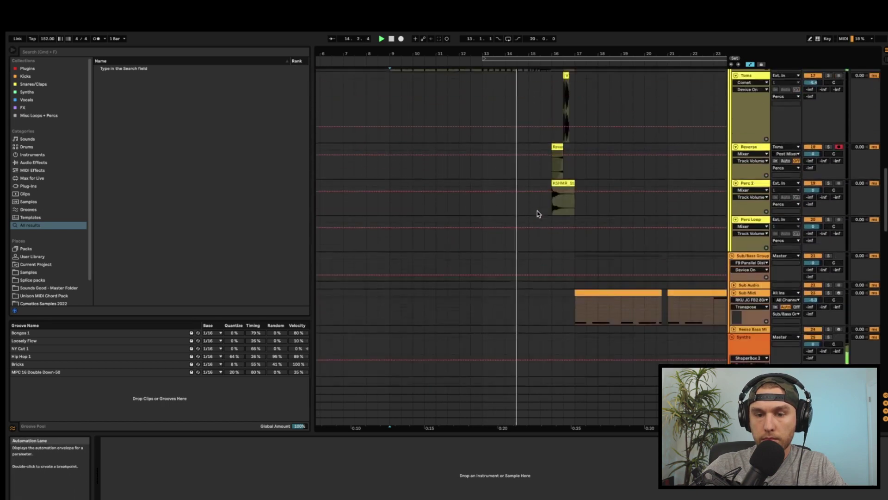
pyautogui.scroll(3, 538, 214)
pyautogui.scroll(-10, 538, 213)
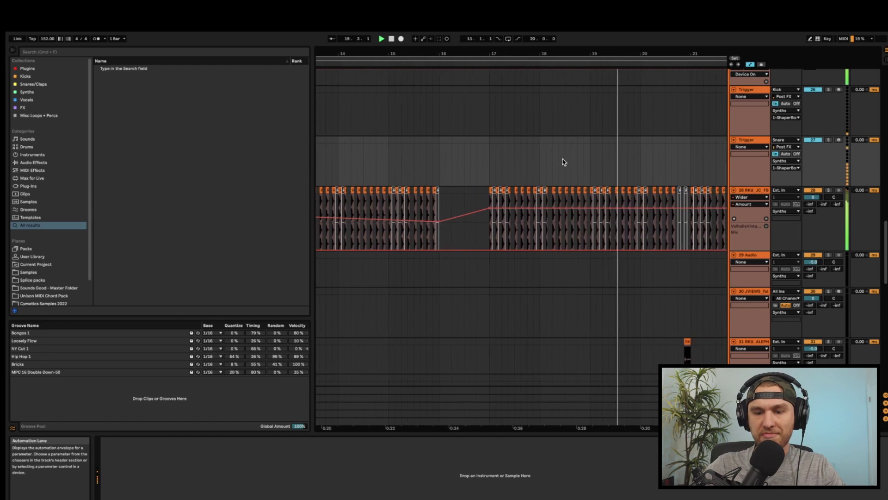
pyautogui.scroll(-2, 564, 162)
pyautogui.scroll(-1, 564, 162)
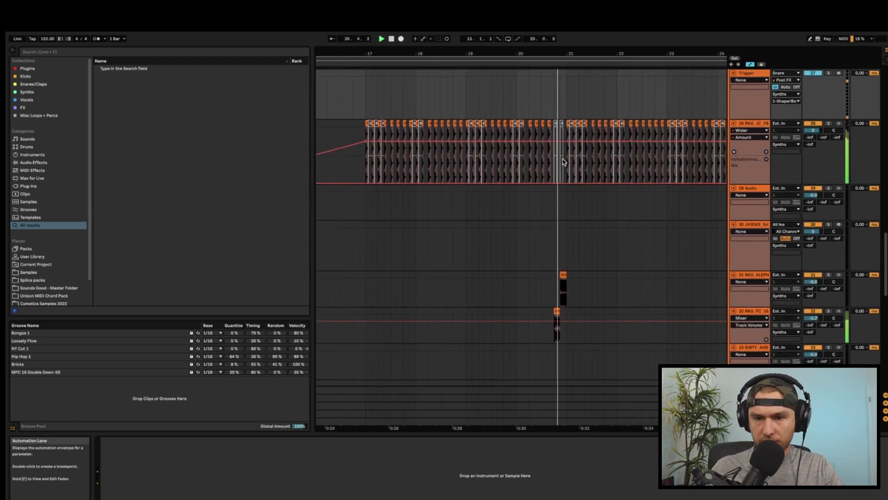
pyautogui.scroll(5, 564, 162)
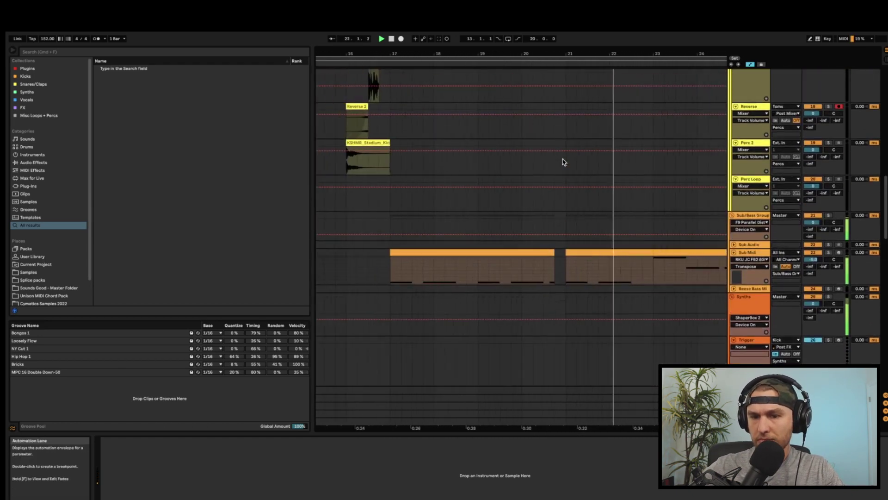
pyautogui.scroll(-1, 563, 162)
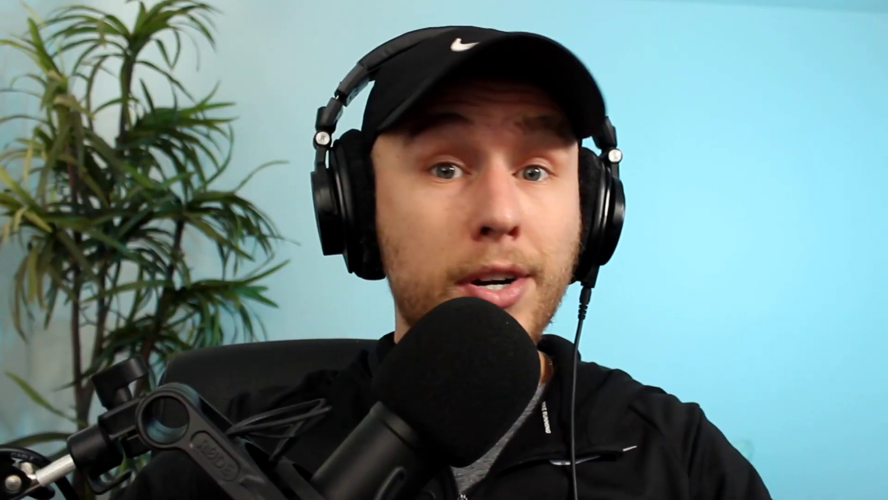